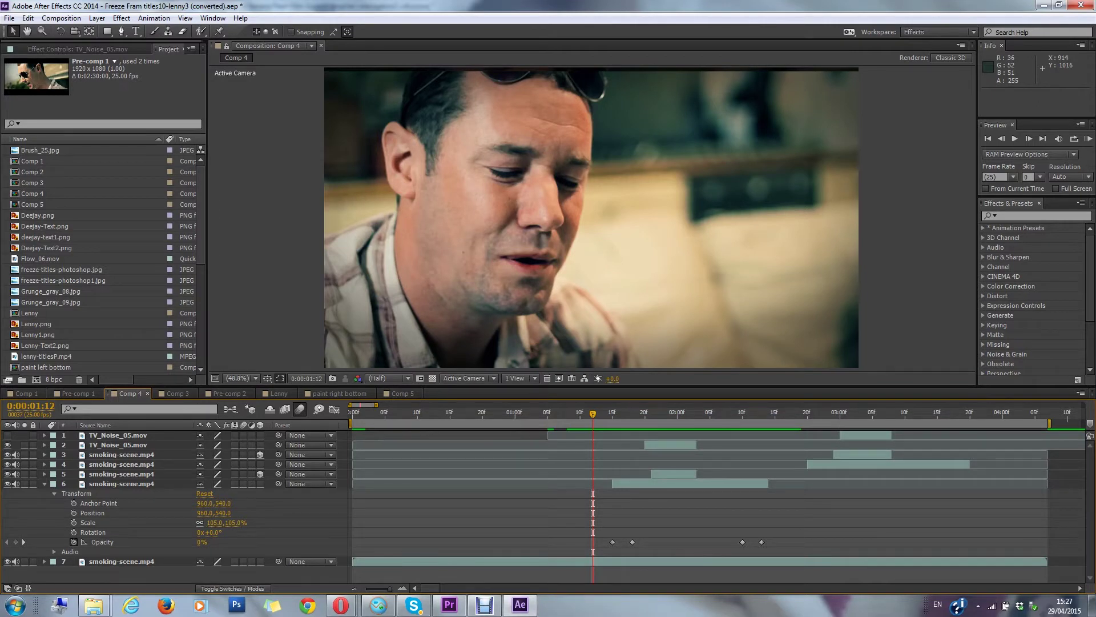
- Scrub through the layered close-up shot, from about 0:00:01:09 to 0:00:03:10
mouse_move(582, 412)
mouse_down()
mouse_move(565, 410)
mouse_move(602, 406)
mouse_move(574, 413)
mouse_up()
drag(454, 415, 856, 411)
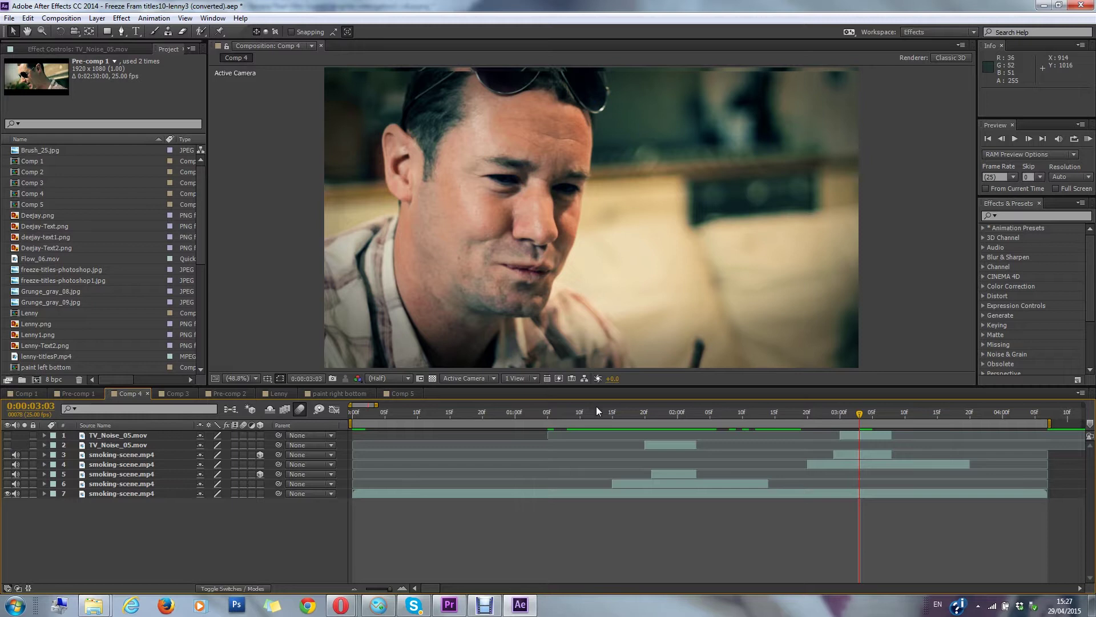
drag(466, 410, 619, 413)
- Select layer 6, the smoking-scene.mp4 copy, and set the time to its 0:00:01:15 start
click(638, 484)
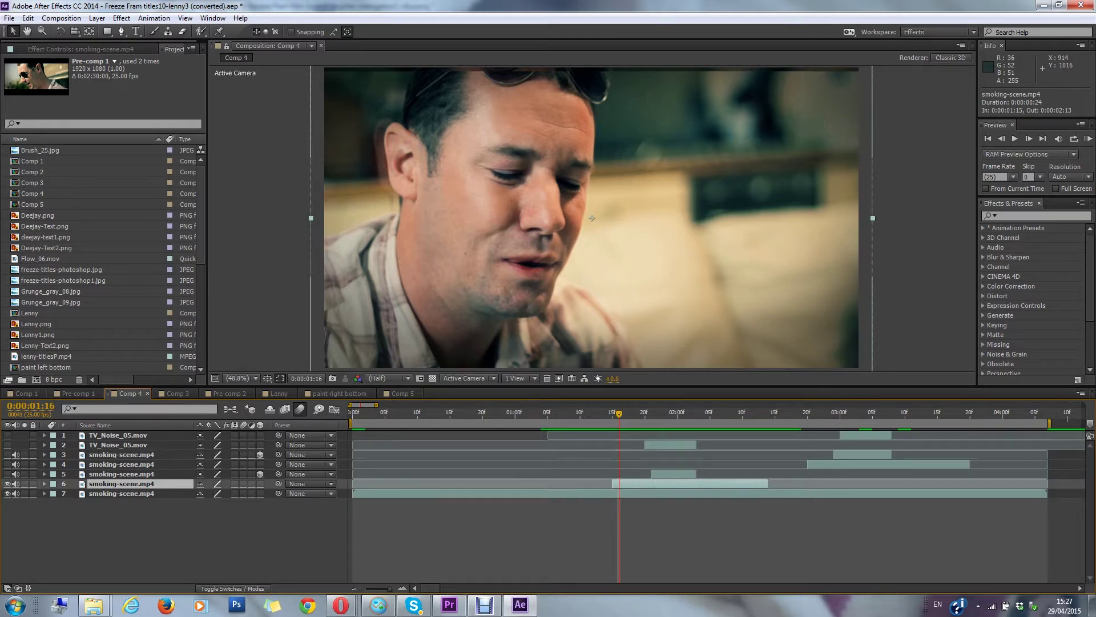
click(601, 411)
mouse_move(605, 413)
mouse_down()
mouse_move(717, 409)
mouse_move(607, 416)
mouse_move(762, 420)
mouse_move(611, 423)
mouse_up()
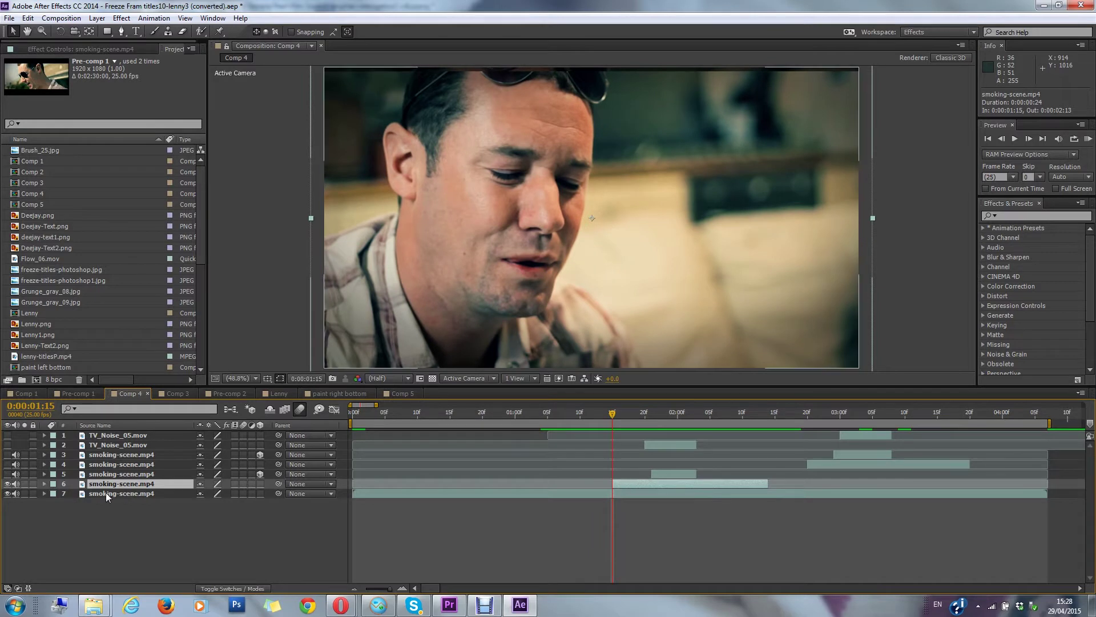
- Show layer 6's opacity keyframes and scrub its fade from 0:00:01:18 to 0:00:02:00
click(44, 484)
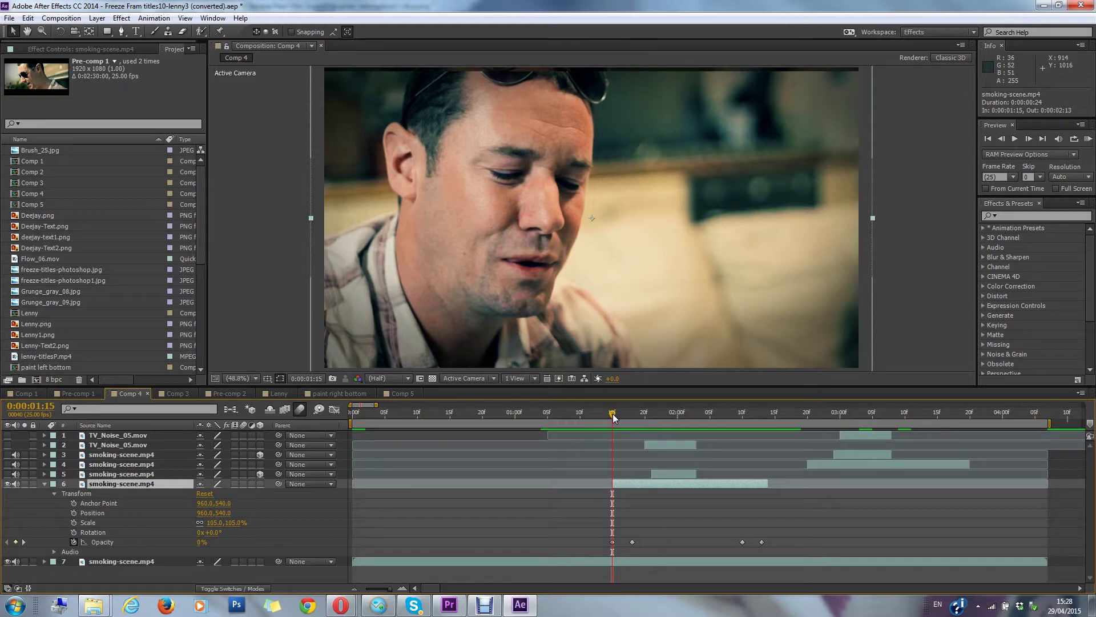
drag(612, 413, 632, 415)
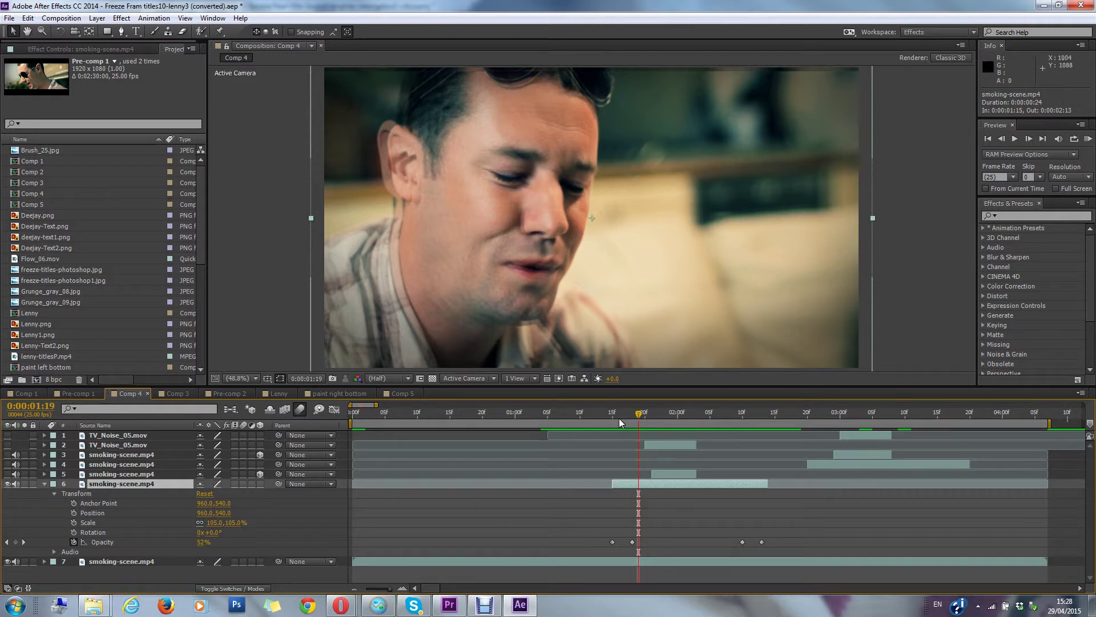
mouse_move(635, 415)
mouse_down()
mouse_move(769, 412)
mouse_move(632, 413)
mouse_up()
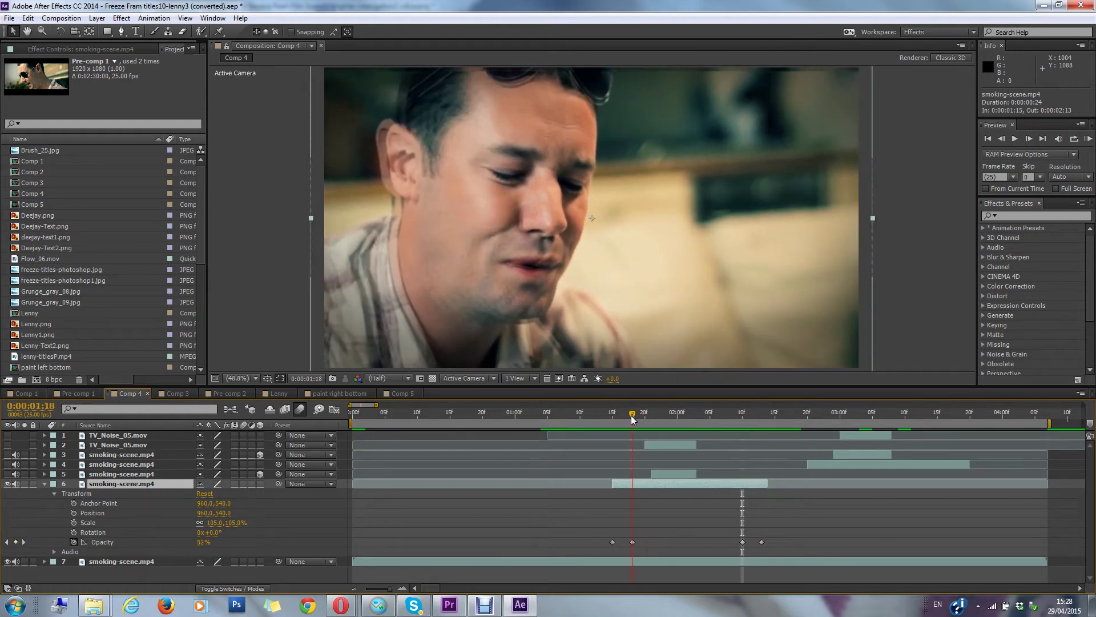
- Collapse layer 6, show layer 5's keyframes, and make layer 5 visible
click(44, 485)
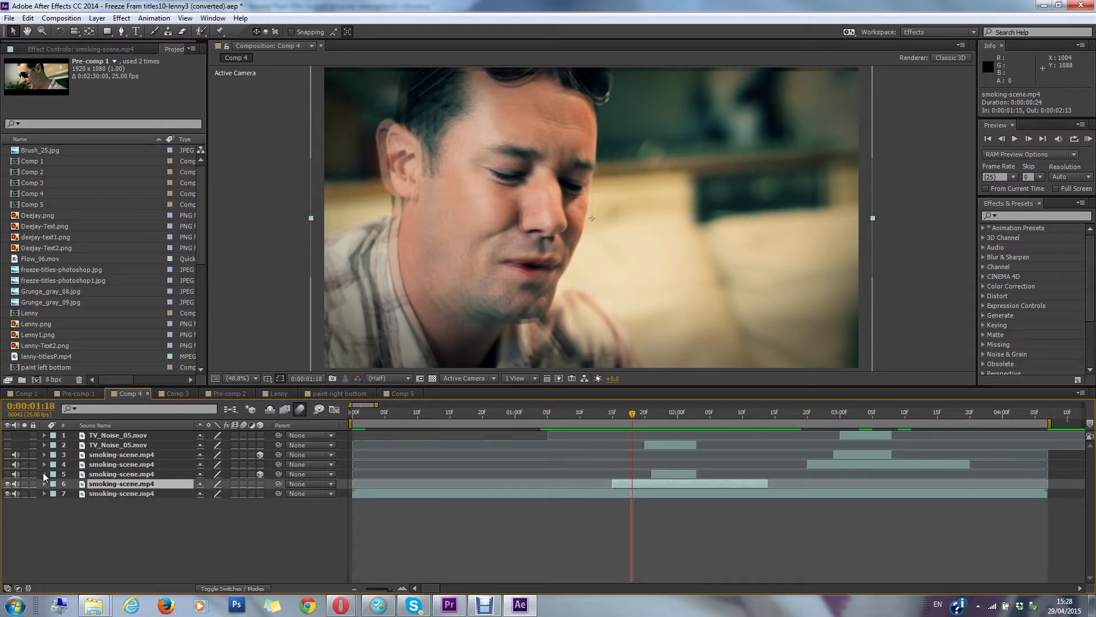
click(44, 474)
drag(640, 414, 658, 413)
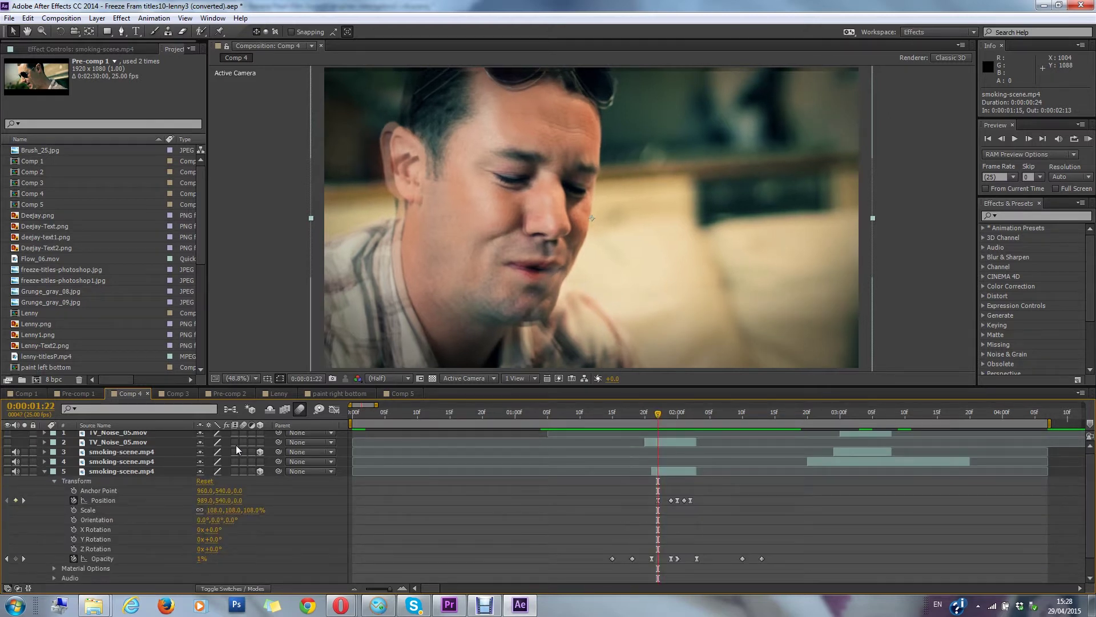
click(8, 472)
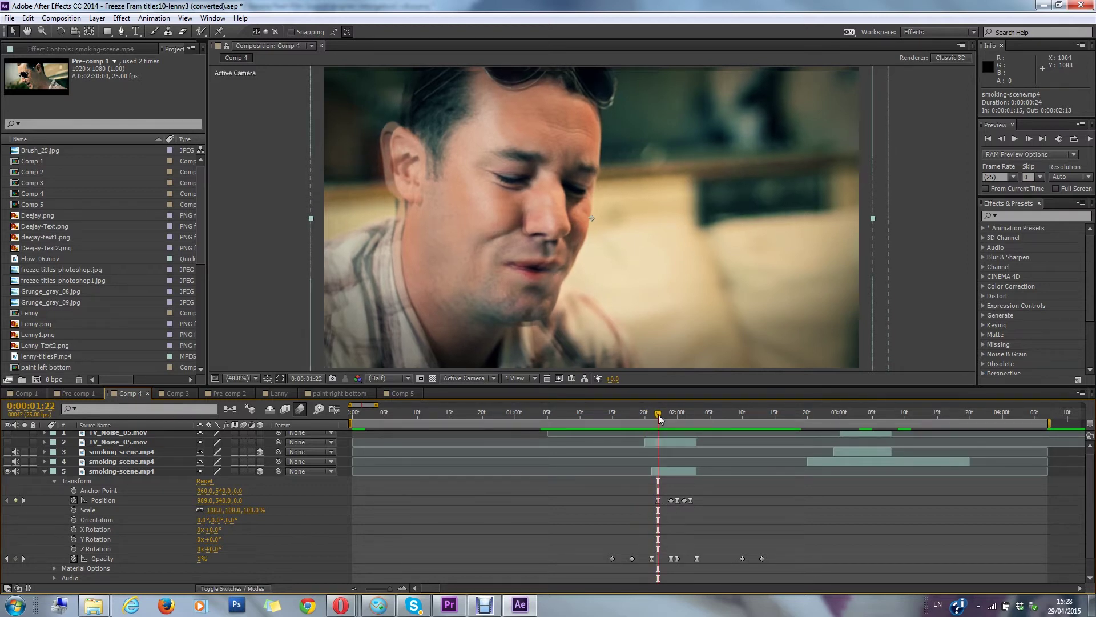
- Step layer 5's offset copy frame by frame to 0:00:02:03, where opacity hits 0%
drag(659, 417, 679, 418)
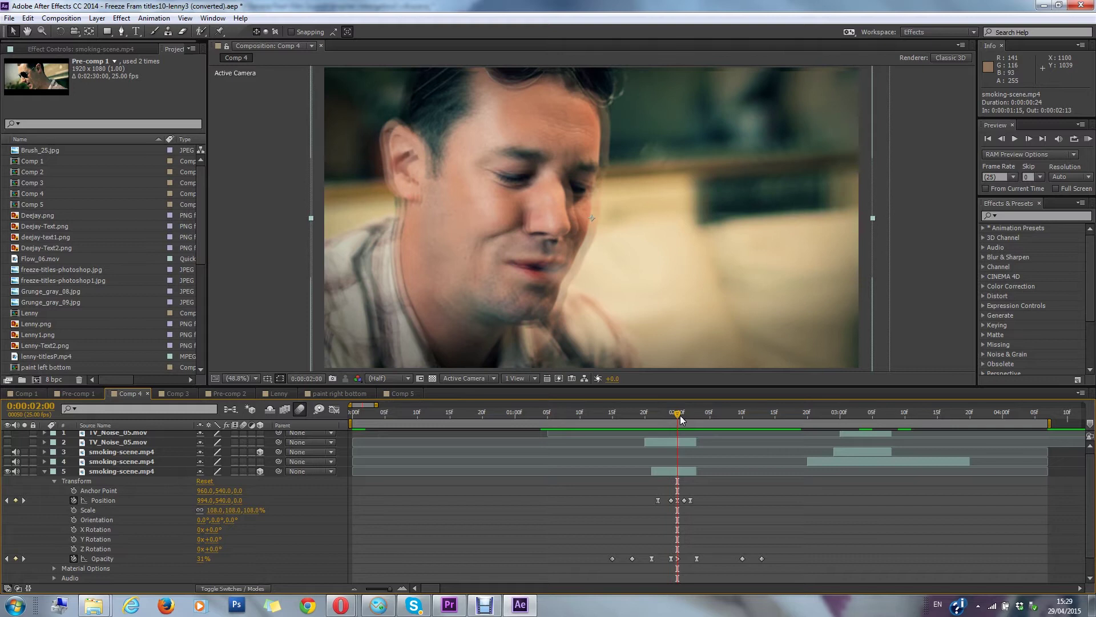
key(Page_Down)
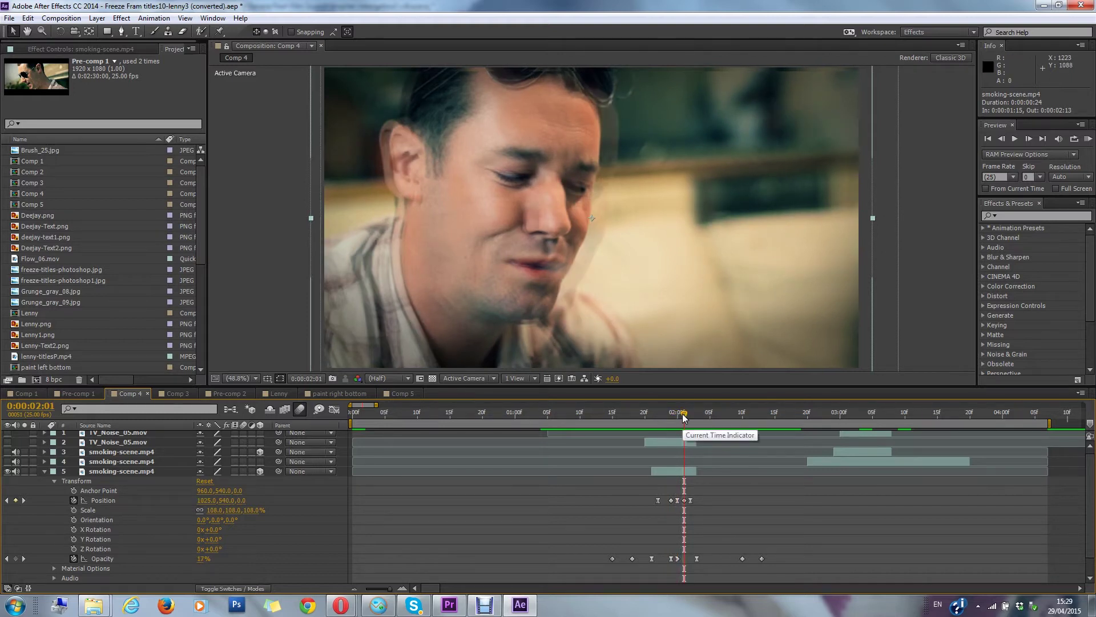
key(Page_Down)
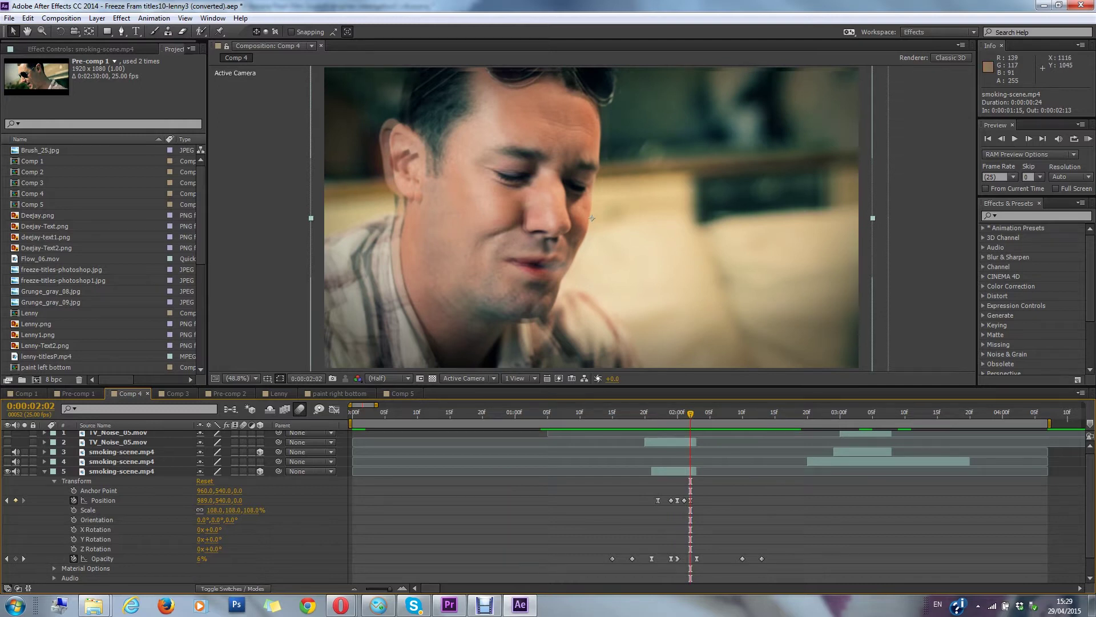
drag(691, 414, 697, 413)
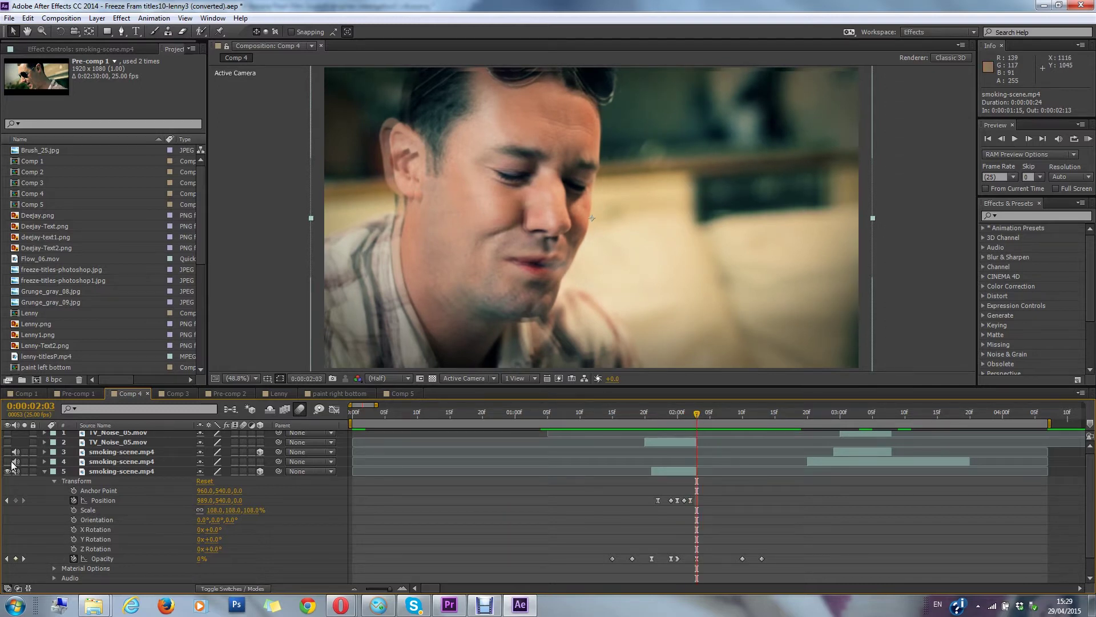
- Select the TV_Noise_05.mov layer, reveal its mask properties, and make it visible
click(657, 443)
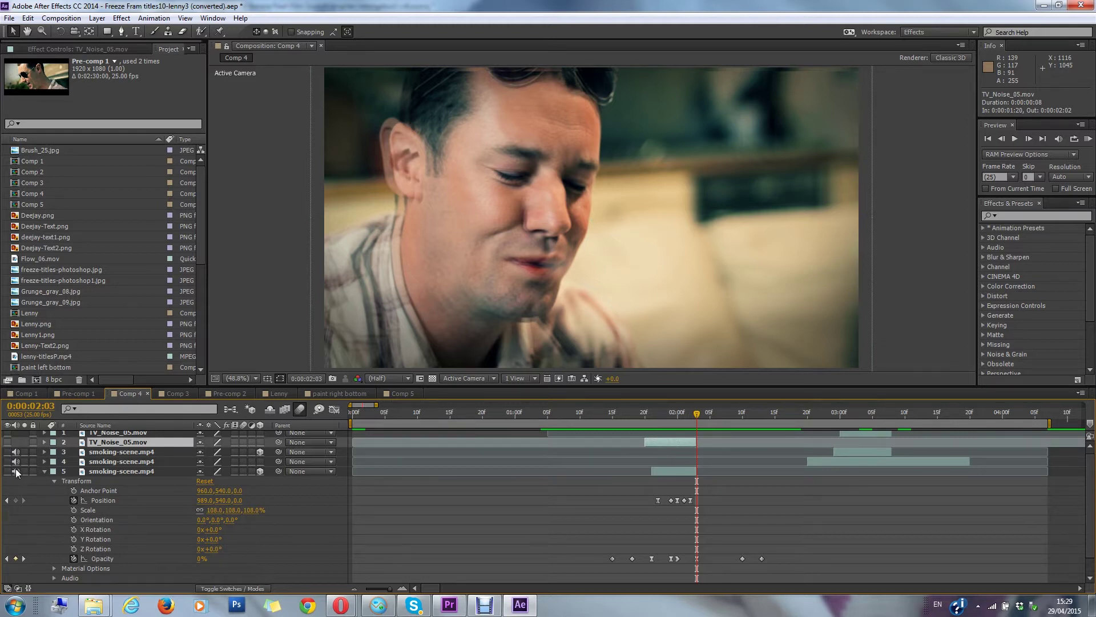
click(46, 470)
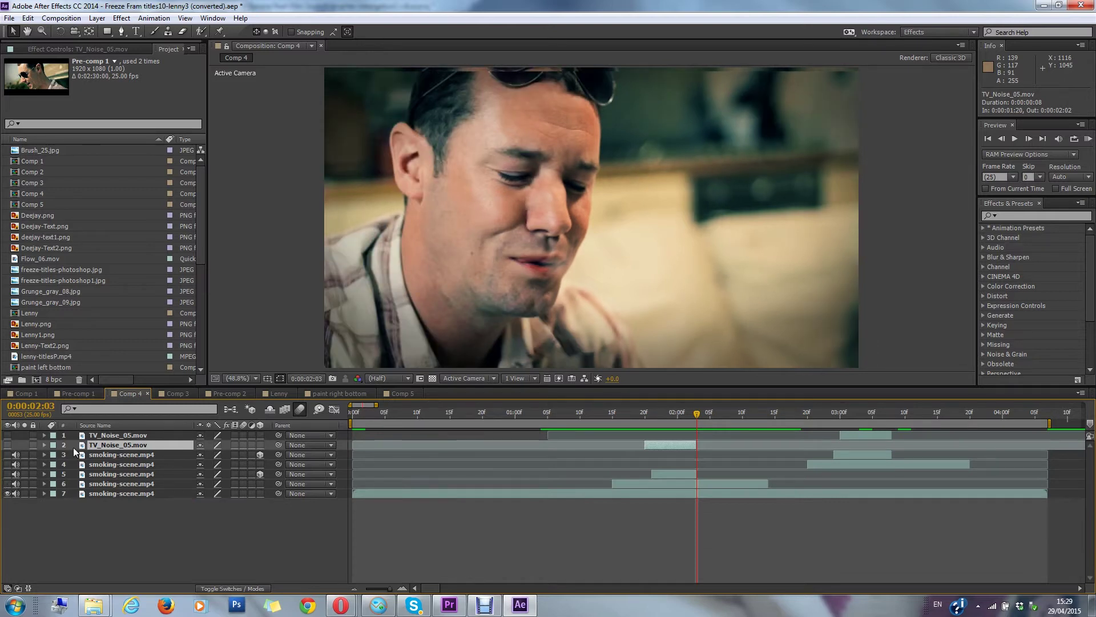
click(46, 444)
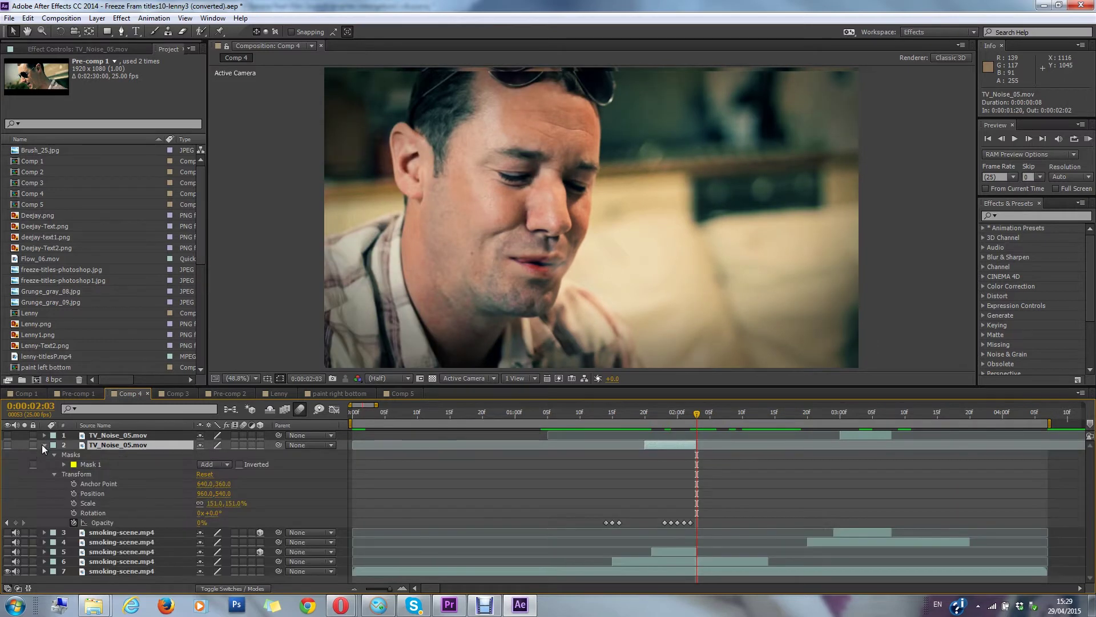
click(8, 445)
- Set Mask 1's mode to None and preview forward to 0:00:01:24
click(214, 464)
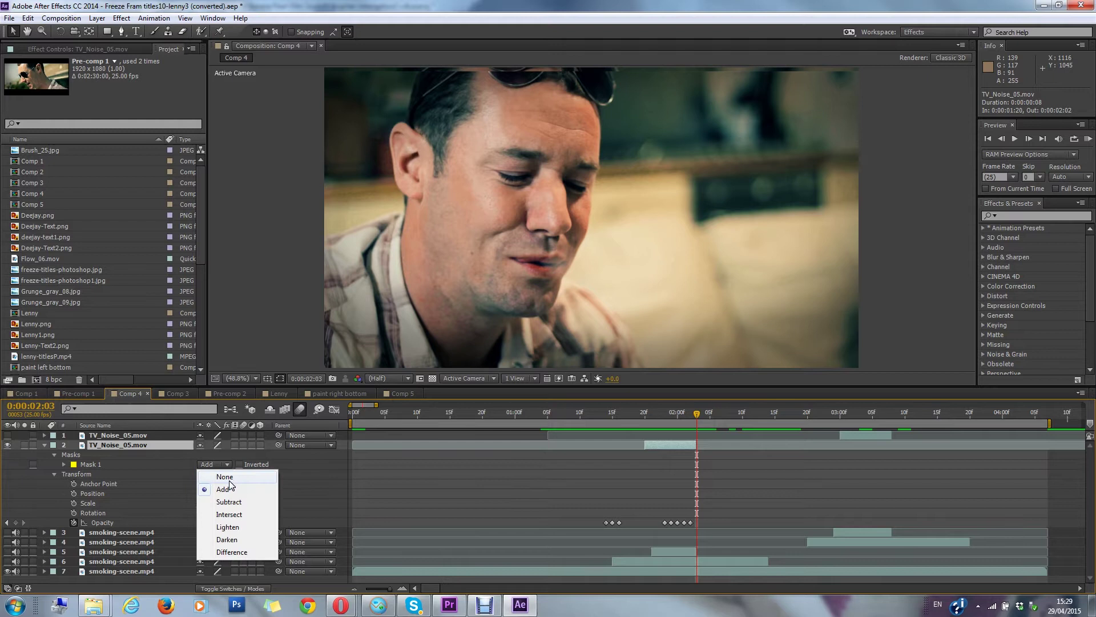
click(229, 469)
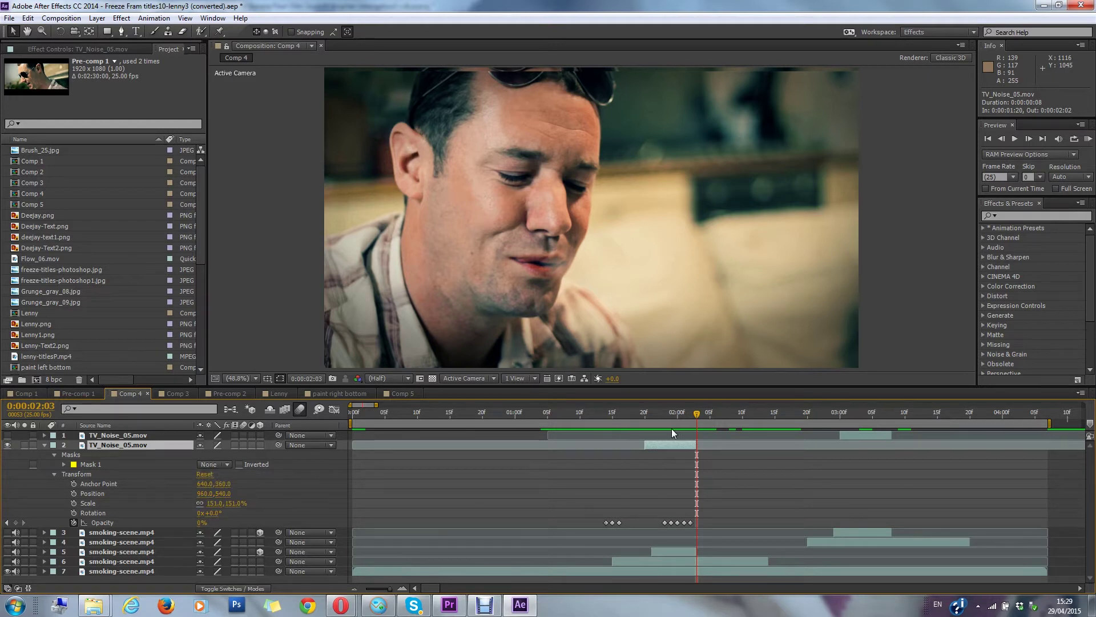
click(650, 413)
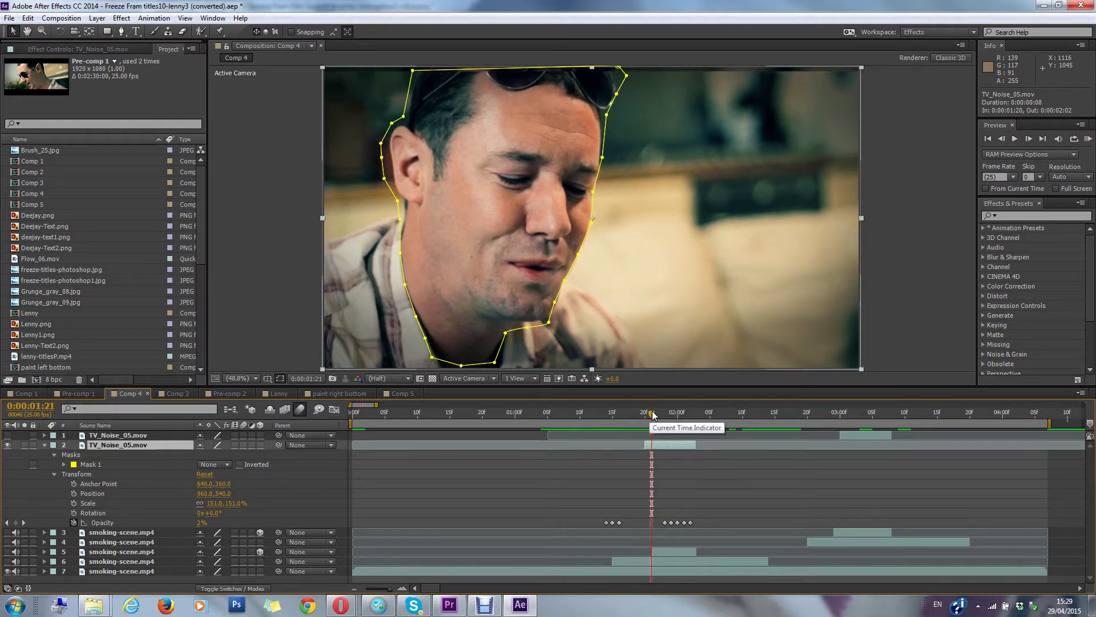
click(308, 466)
drag(657, 412, 672, 412)
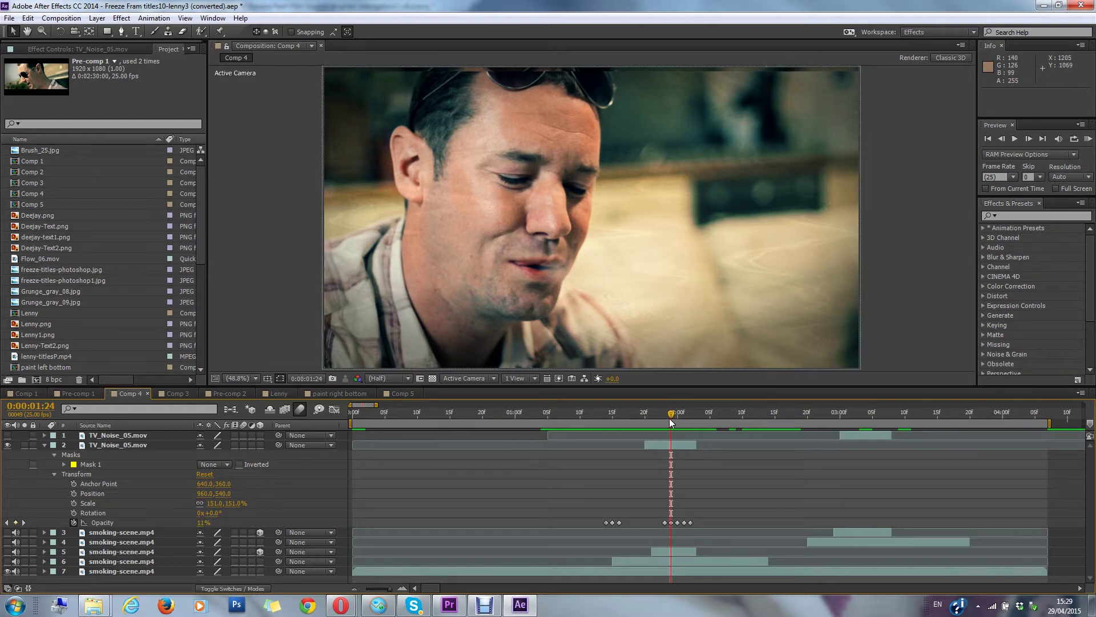
- Set the noise layer's Mask 1 mode to Add
click(90, 464)
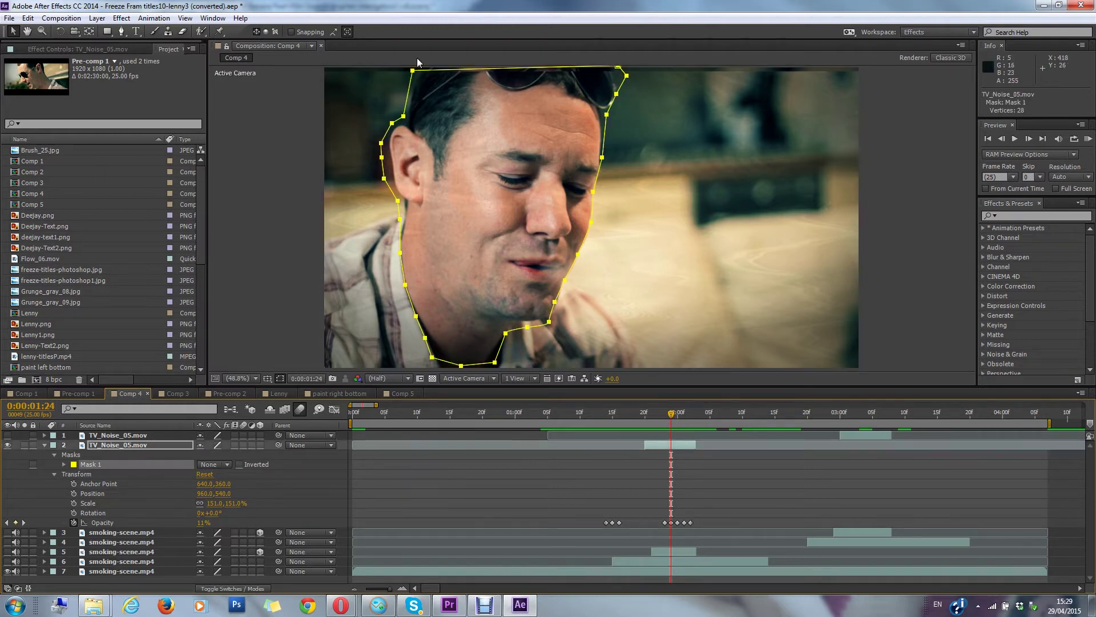
click(227, 466)
click(223, 490)
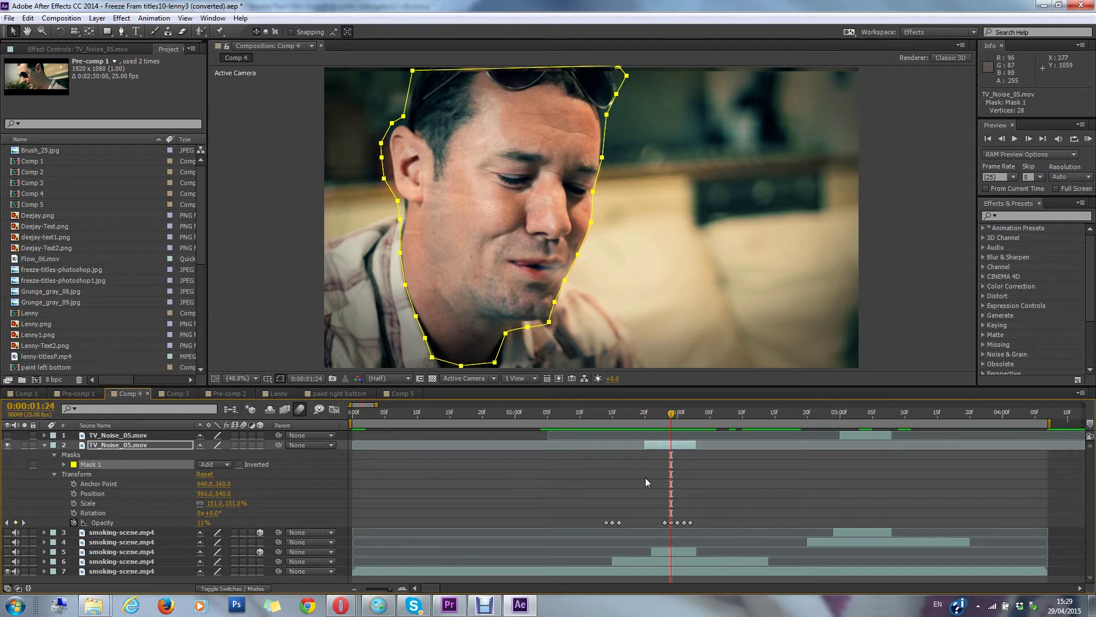
- Preview the masked noise from 0:00:01:24, then collapse the noise layer
mouse_move(672, 414)
mouse_down()
mouse_move(652, 414)
mouse_move(699, 420)
mouse_move(678, 415)
mouse_up()
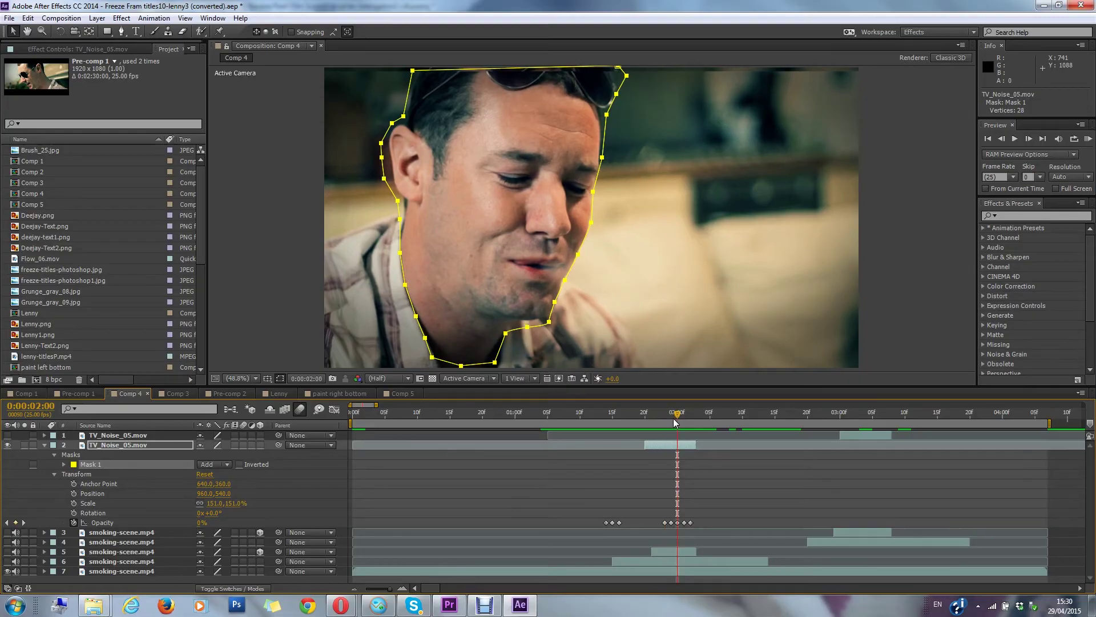
key(Page_Up)
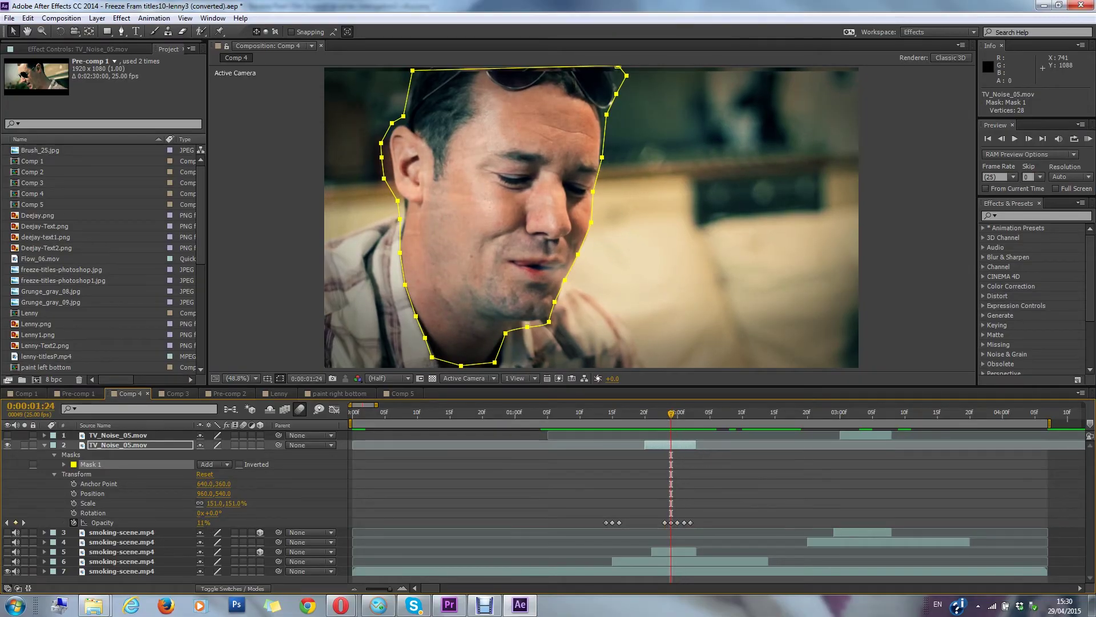
key(KP_0)
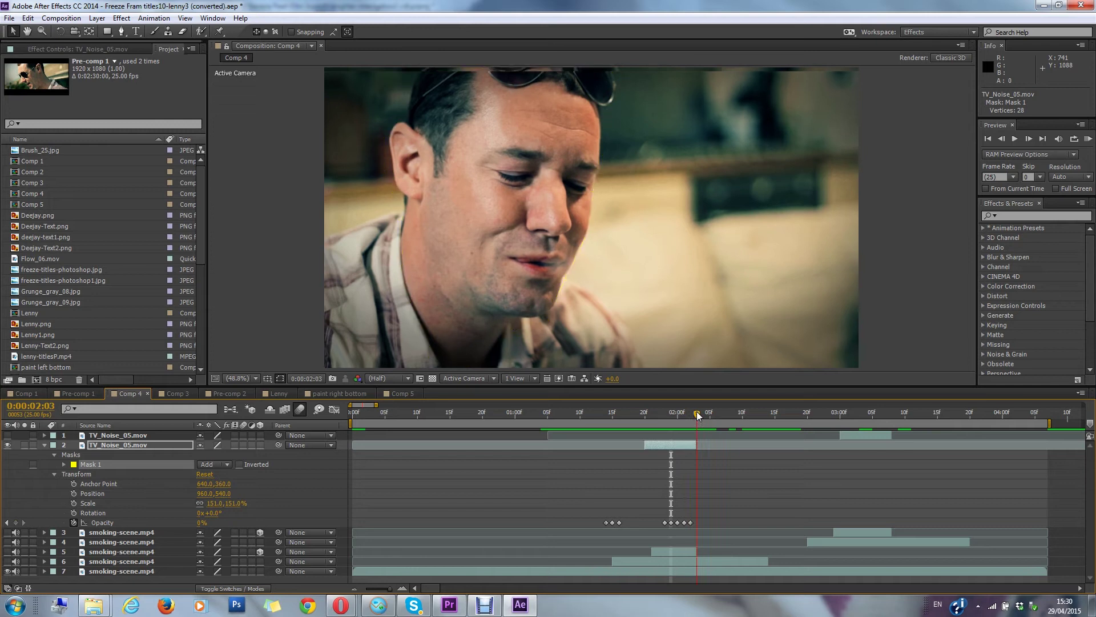
key(KP_0)
click(44, 445)
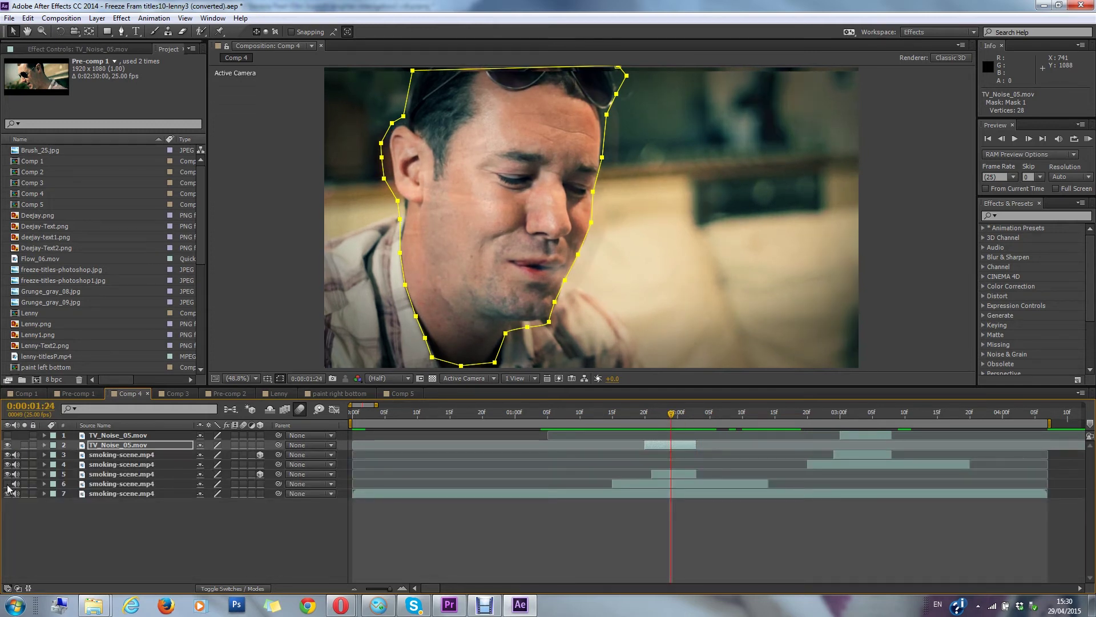
- Toggle a smoking-scene layer's visibility and scrub the composition past the two-second mark
click(7, 483)
drag(643, 412, 785, 409)
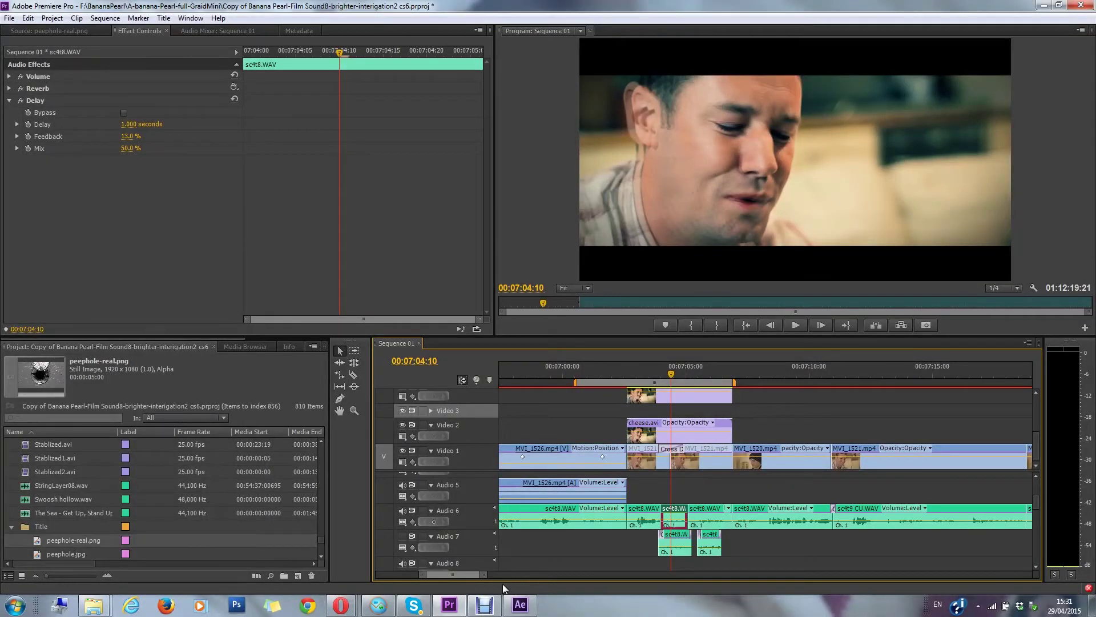
- Adjust the Delay effect's delay time on the sc4t8.WAV clip
drag(482, 576, 473, 575)
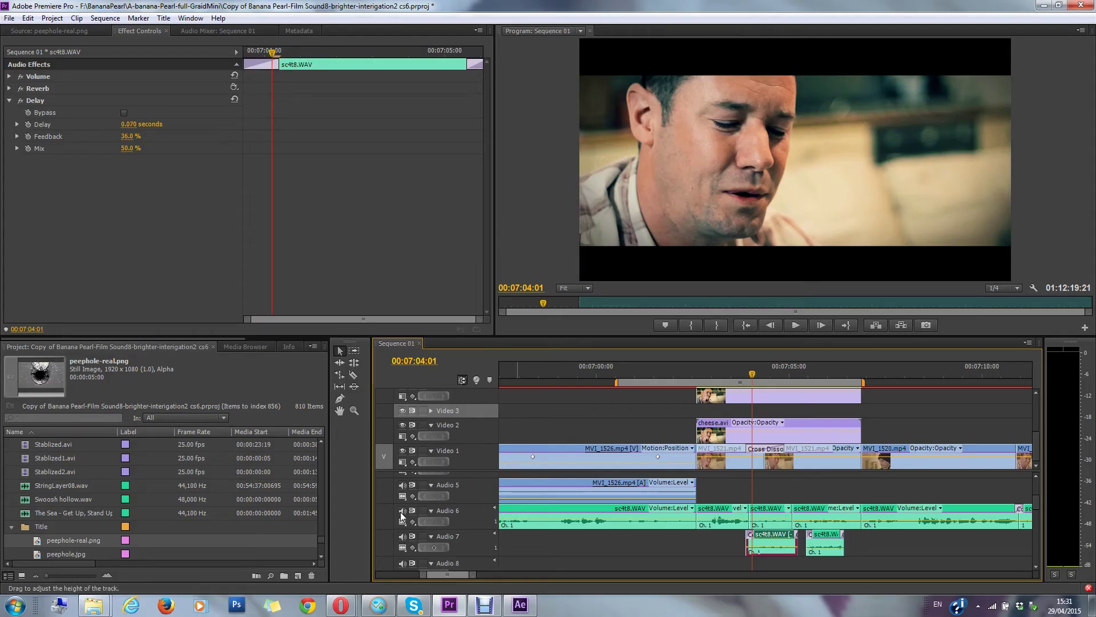
right_click(766, 540)
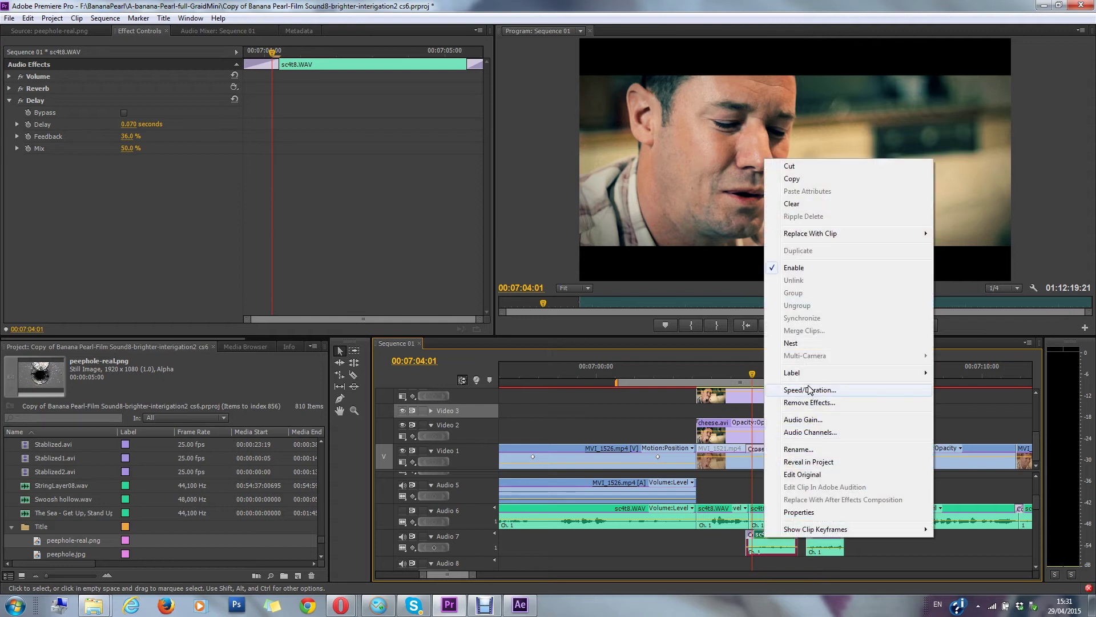
click(808, 393)
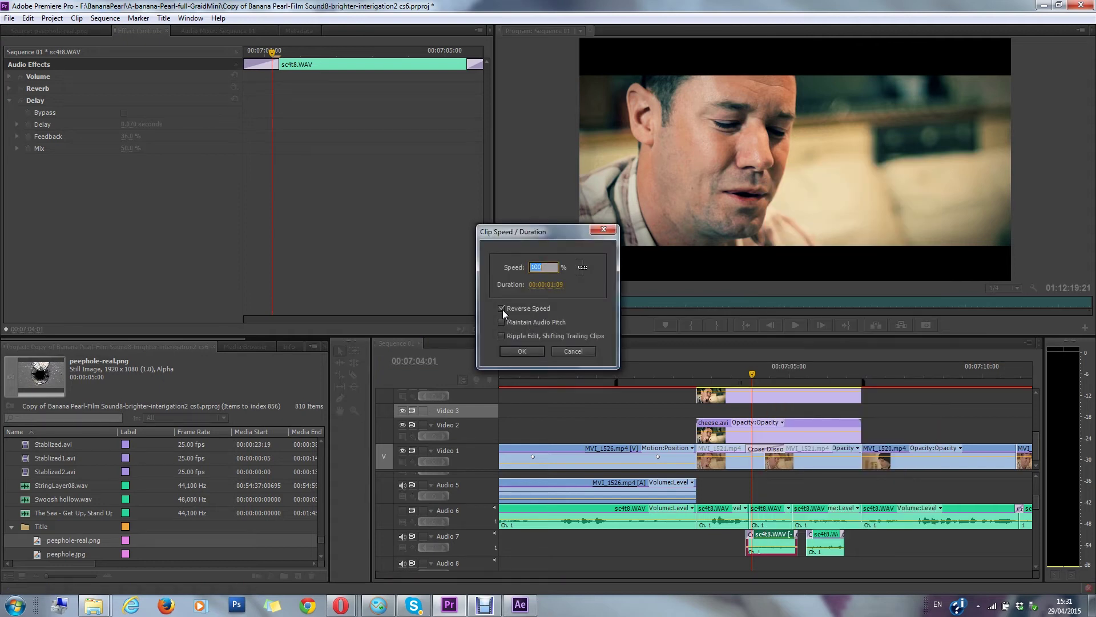
click(573, 351)
right_click(774, 540)
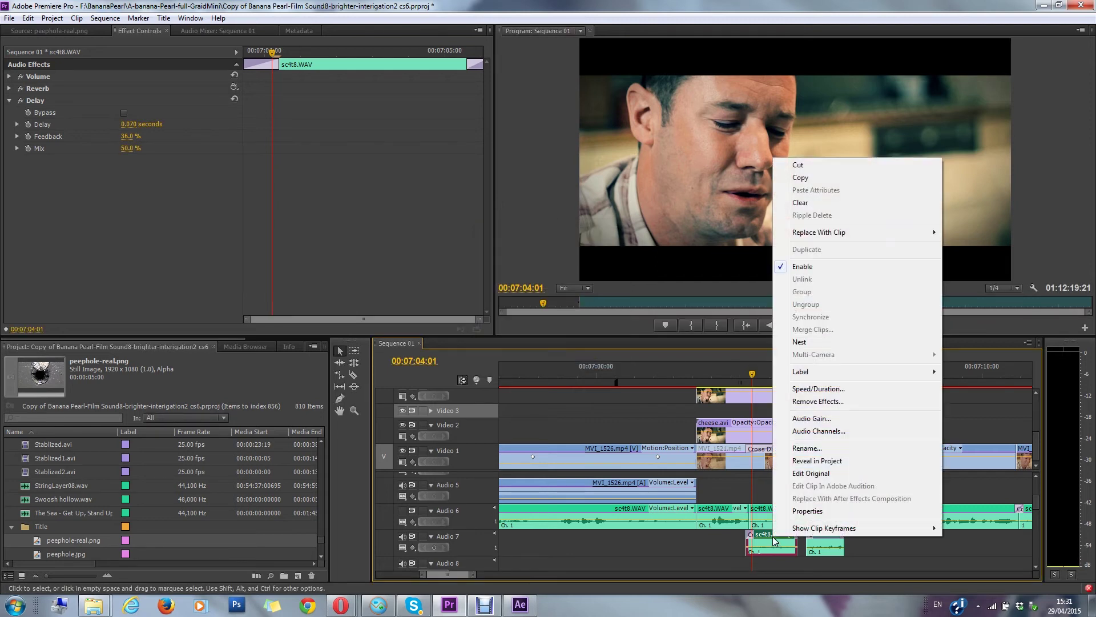
click(813, 389)
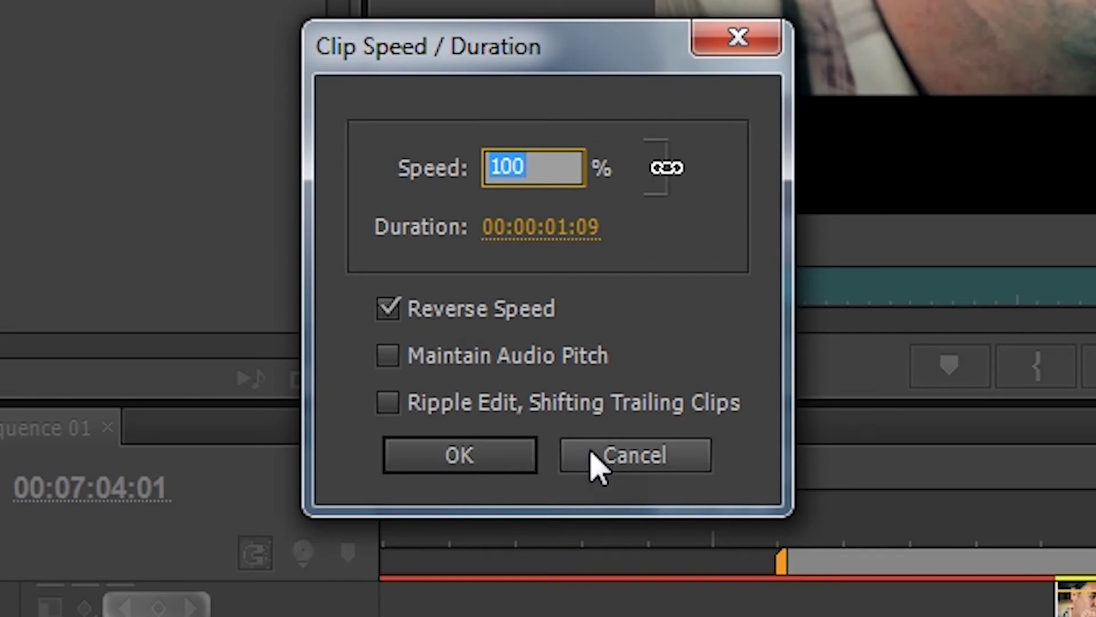
click(594, 460)
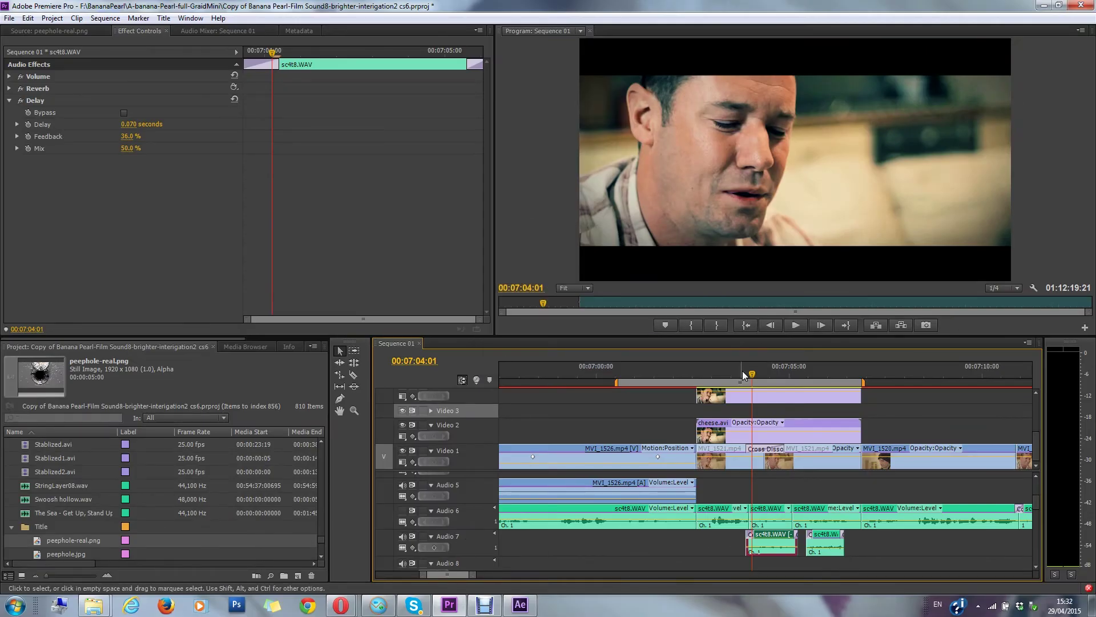
click(724, 376)
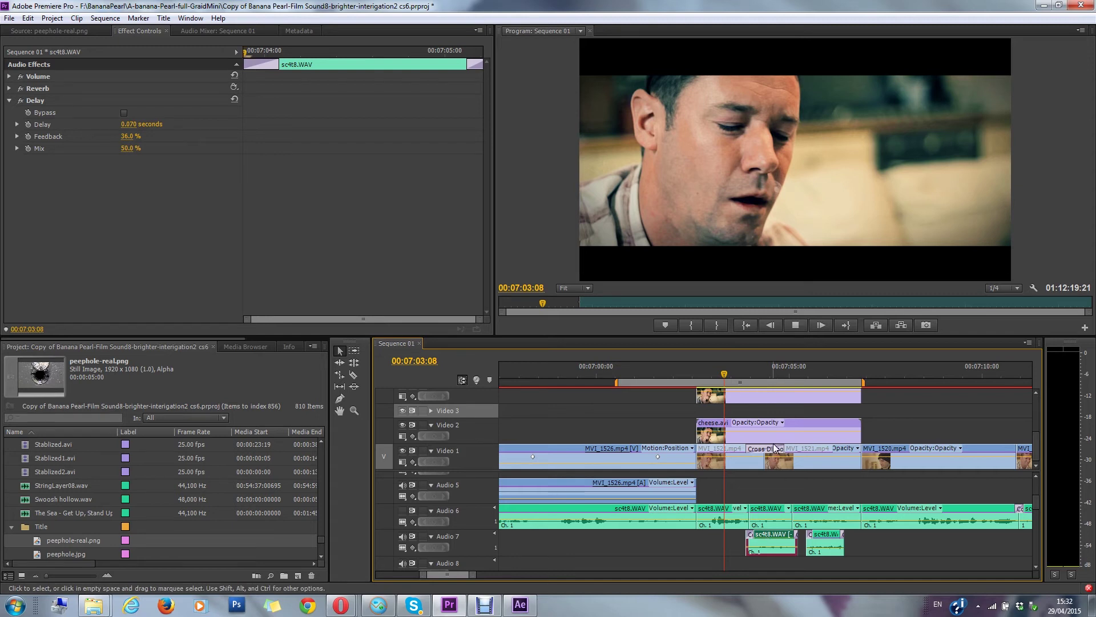
key(space)
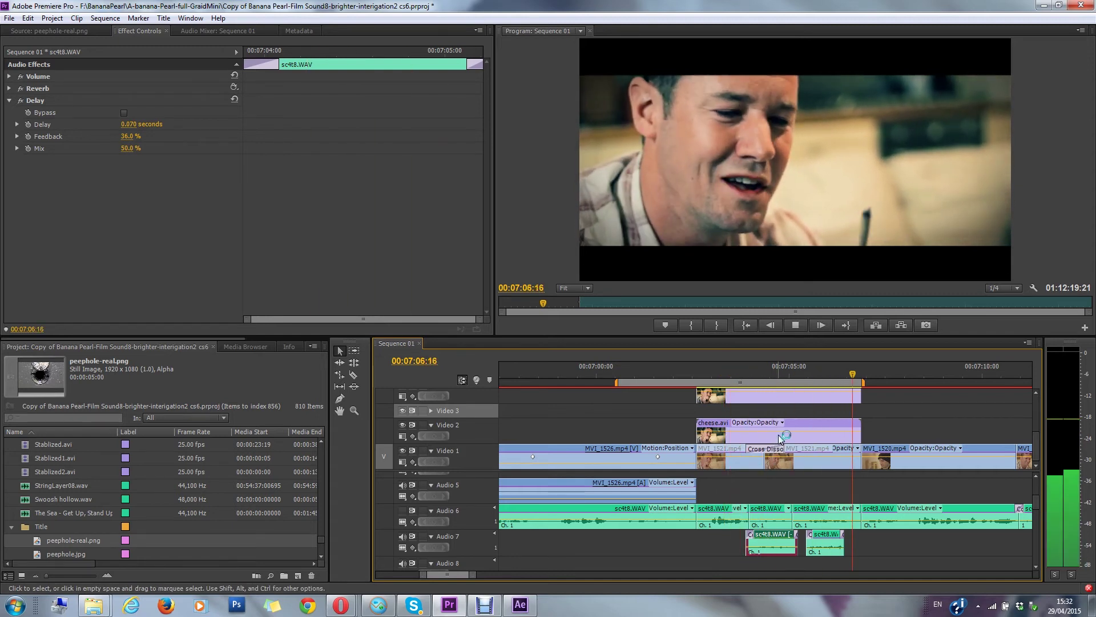
key(space)
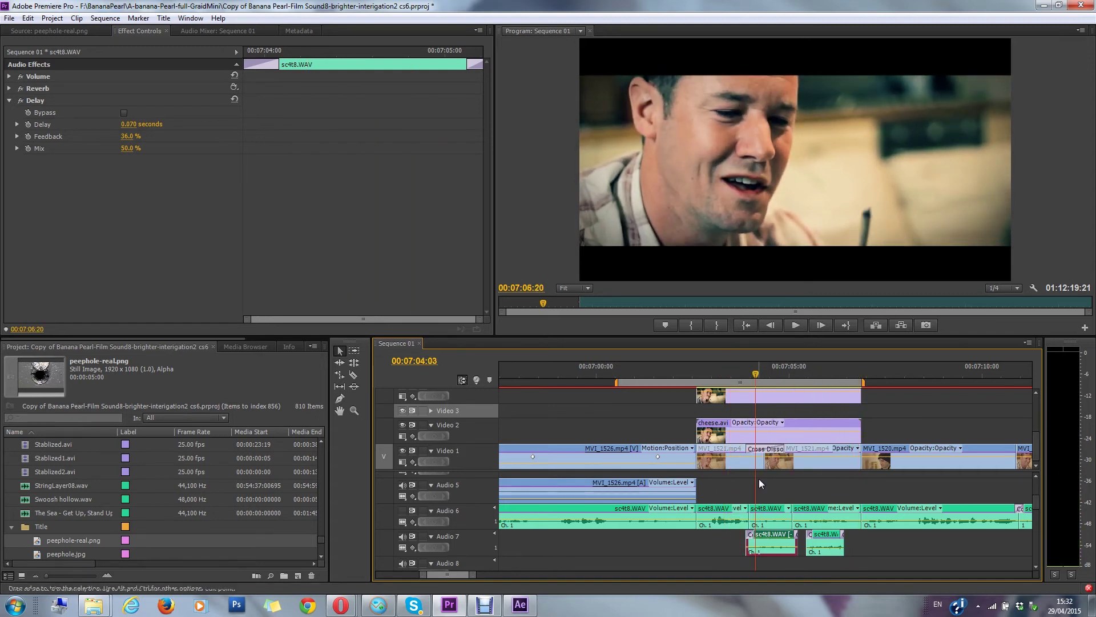
click(755, 373)
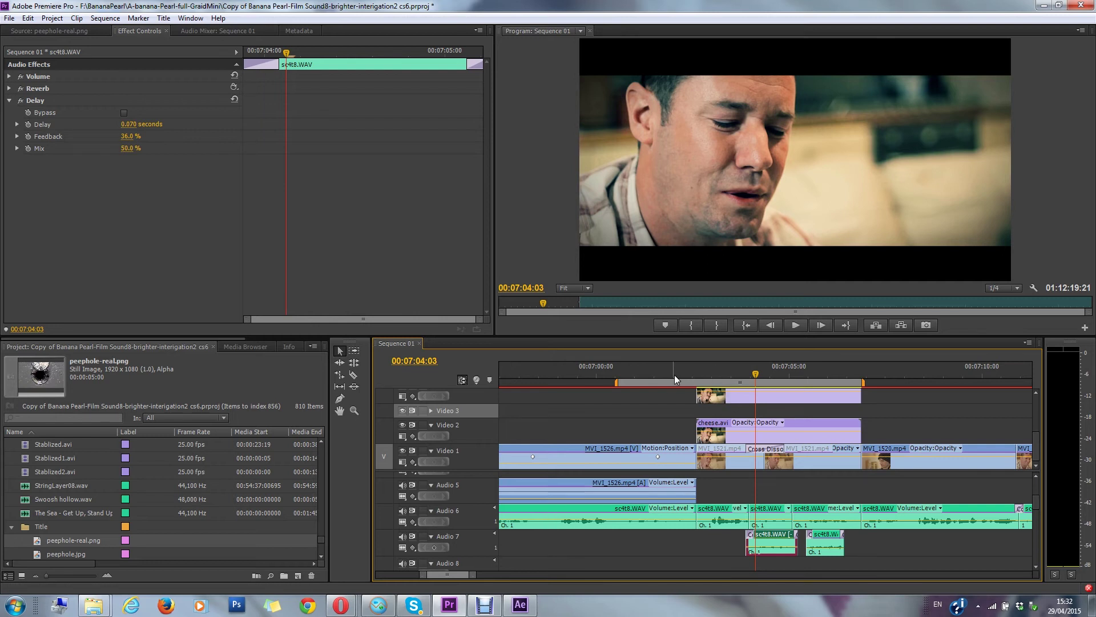
click(692, 374)
key(space)
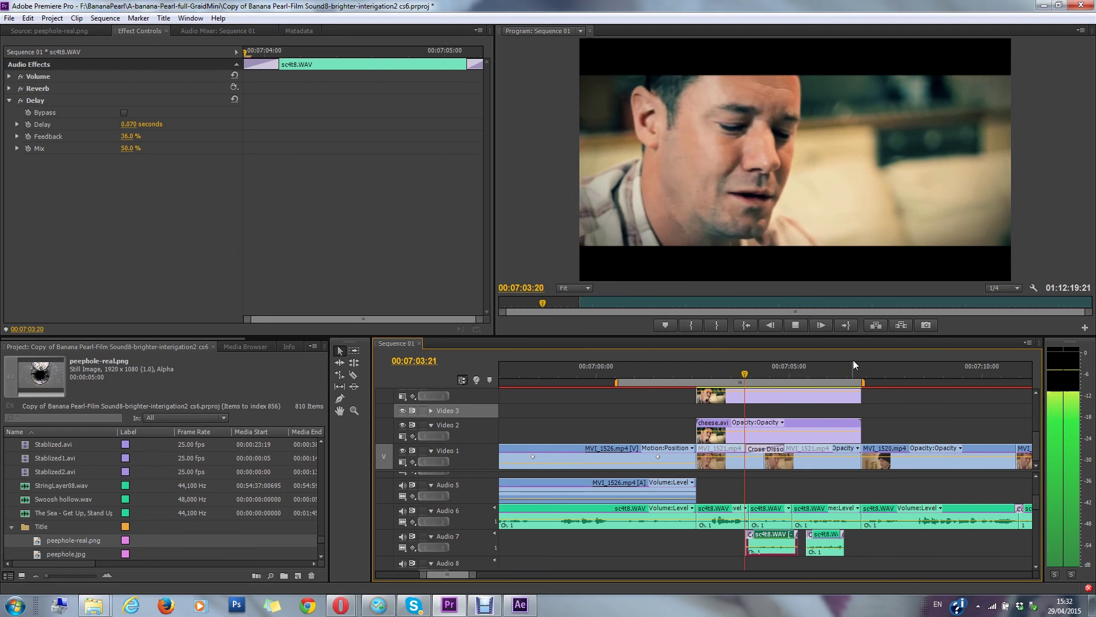
key(Down)
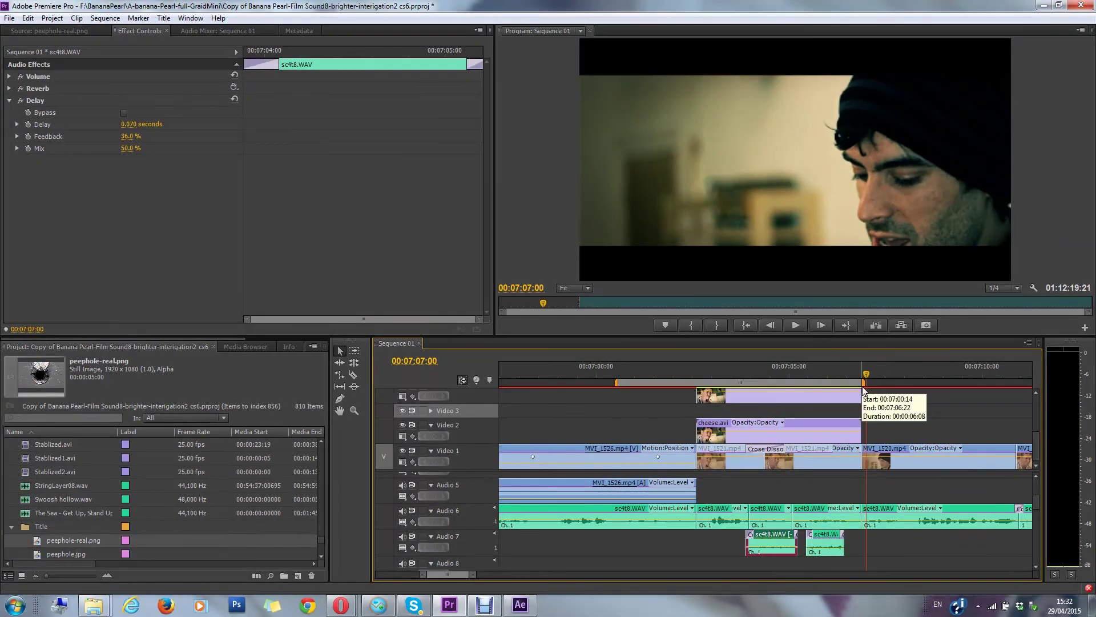